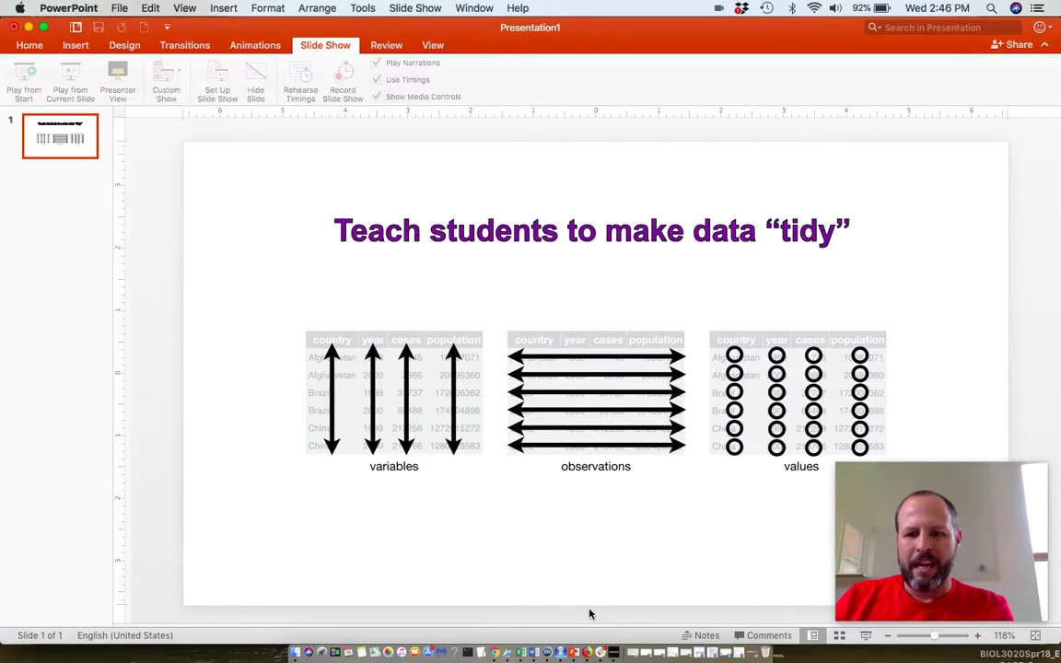
Step: Switch to Excel's plant growth workbook with the Day, Plant A and Plant B height columns
{"action": "left_click", "coordinate": [521, 653]}
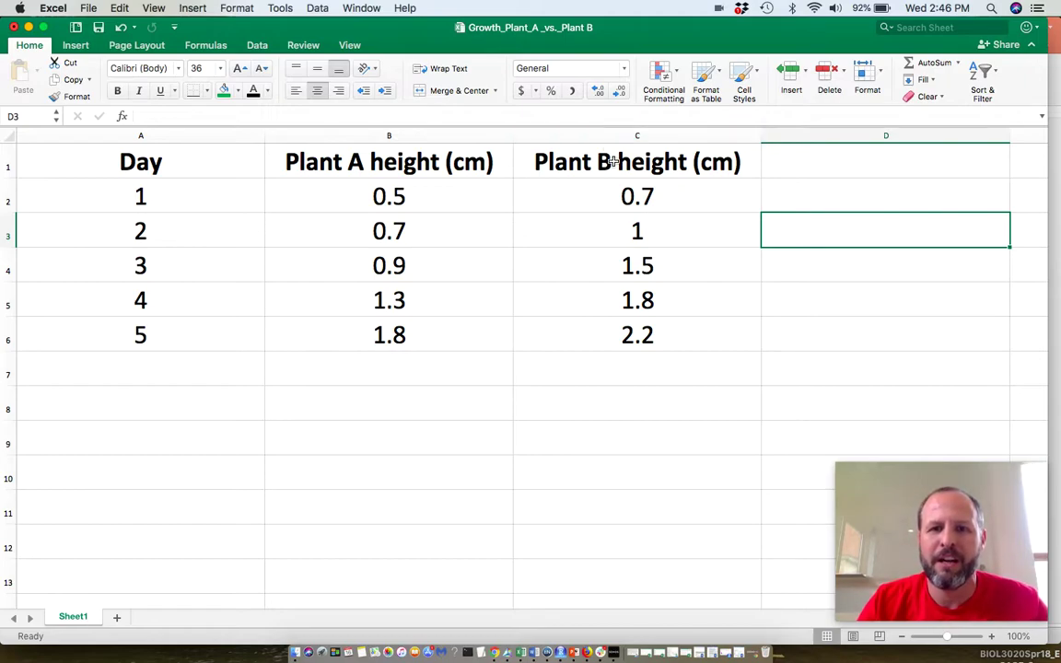
Step: Shift the Plant B height column over to column D and title column C 'Height (cm)'
{"action": "left_click_drag", "start_coordinate": [616, 159], "coordinate": [608, 338]}
{"action": "key", "text": "super+c"}
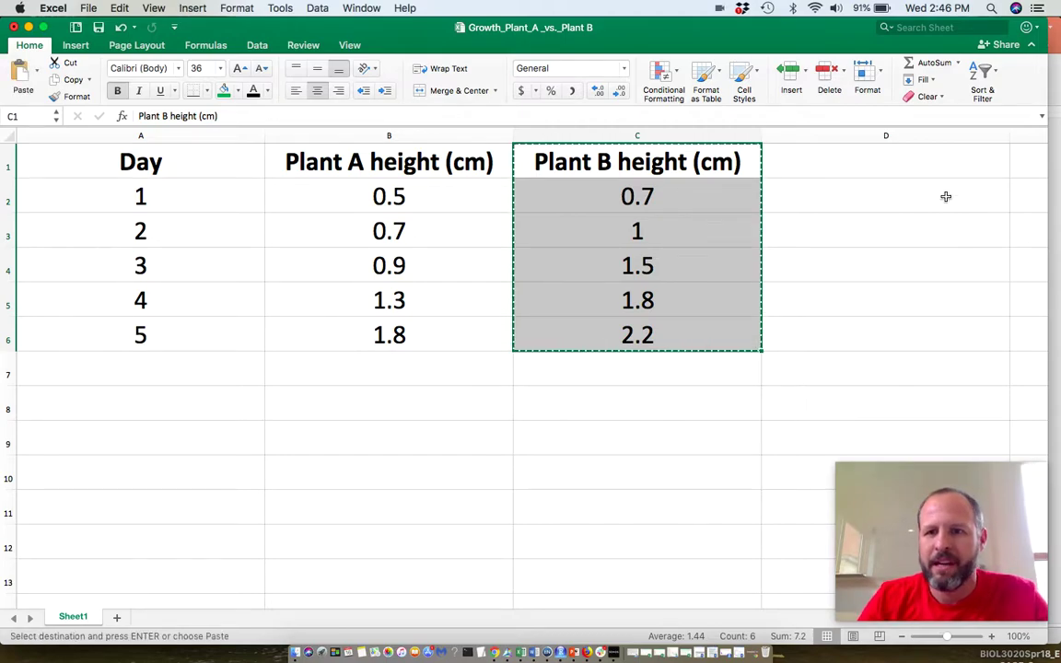
{"action": "left_click", "coordinate": [922, 171]}
{"action": "key", "text": "super+v"}
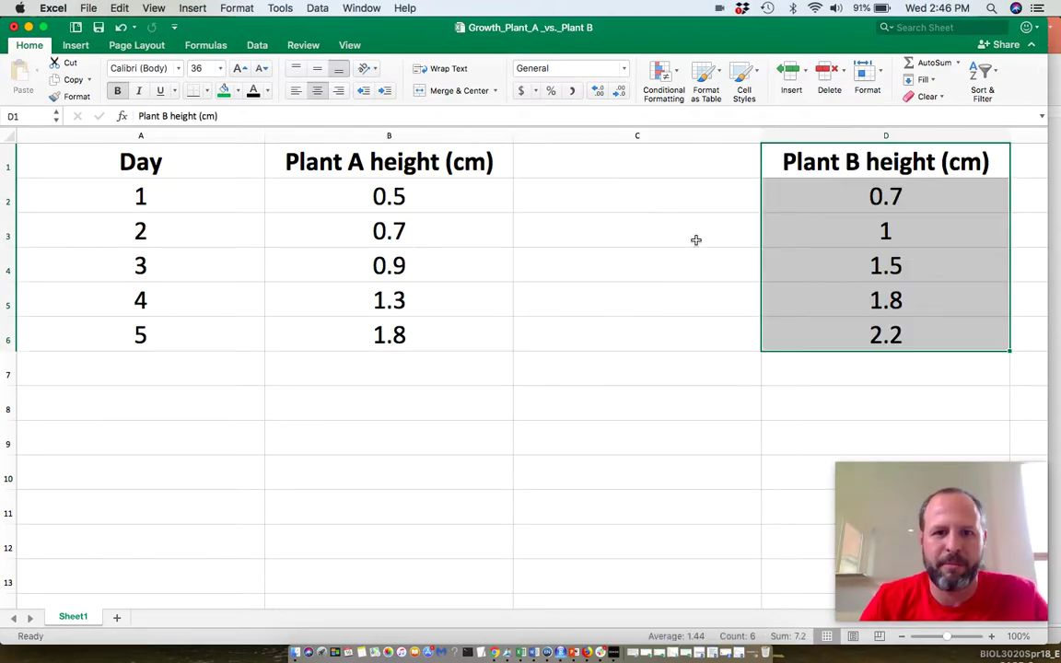
{"action": "left_click", "coordinate": [623, 237]}
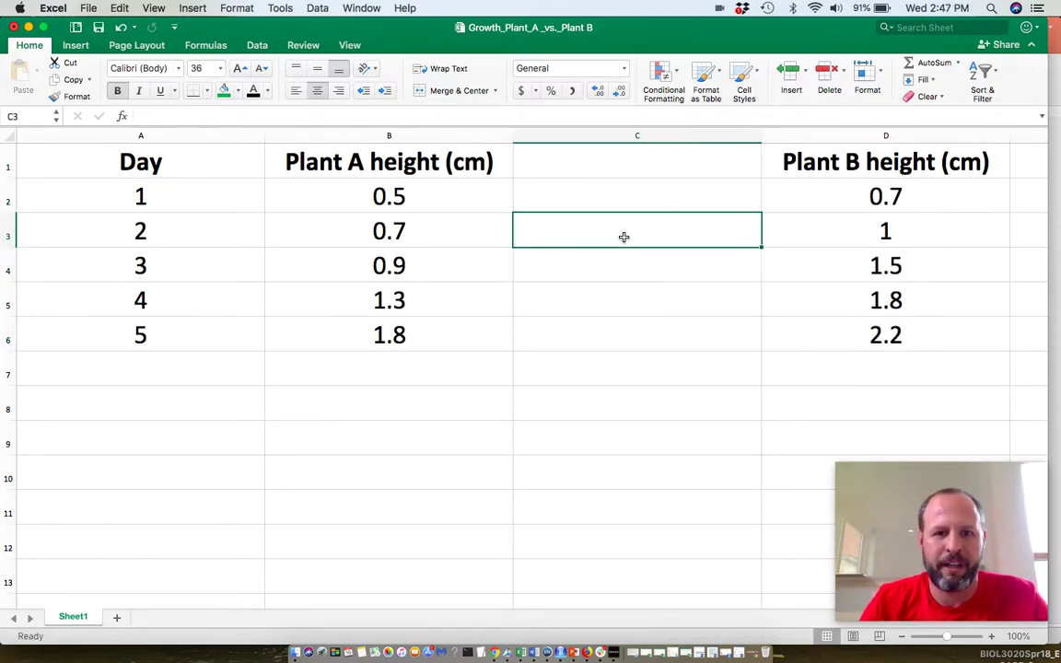
{"action": "left_click", "coordinate": [593, 169]}
{"action": "type", "text": "Hei"}
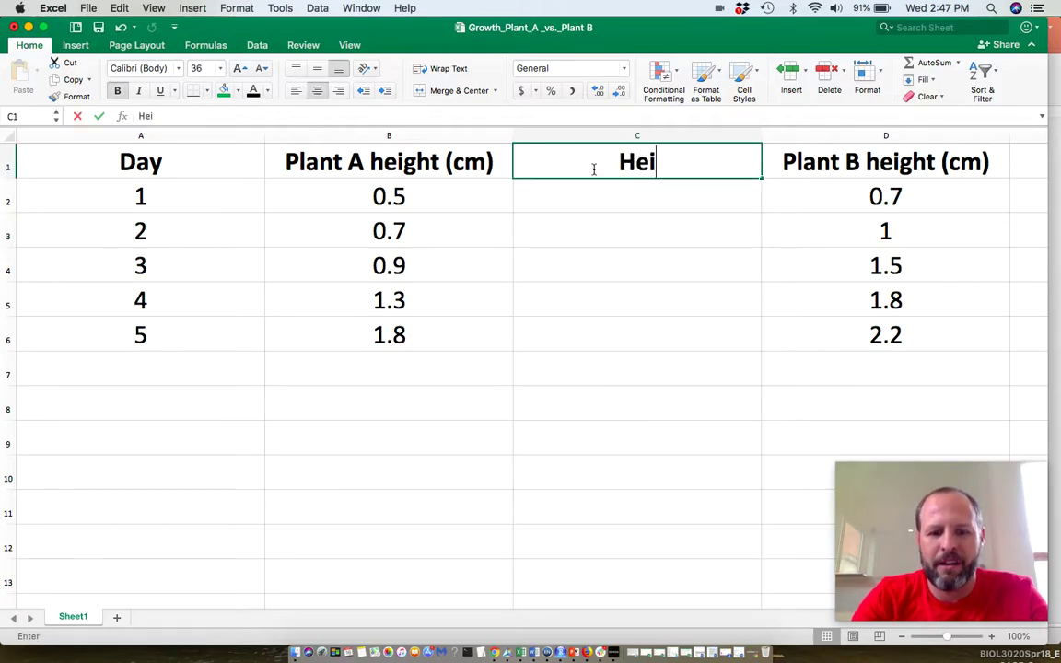
{"action": "type", "text": "ght (c"}
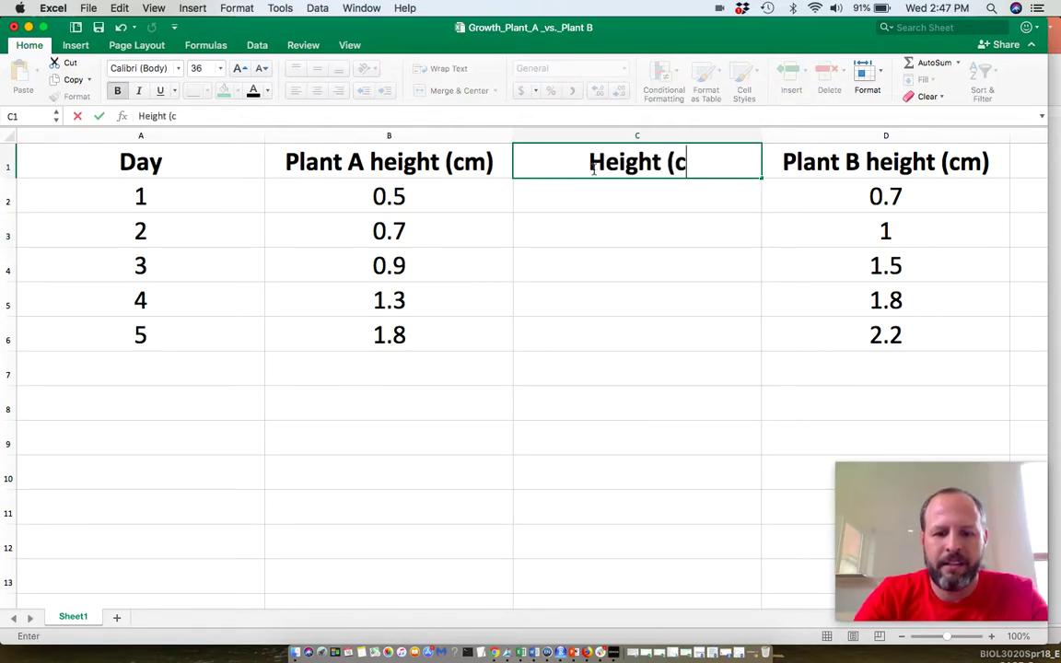
{"action": "type", "text": "m)"}
{"action": "left_click", "coordinate": [624, 263]}
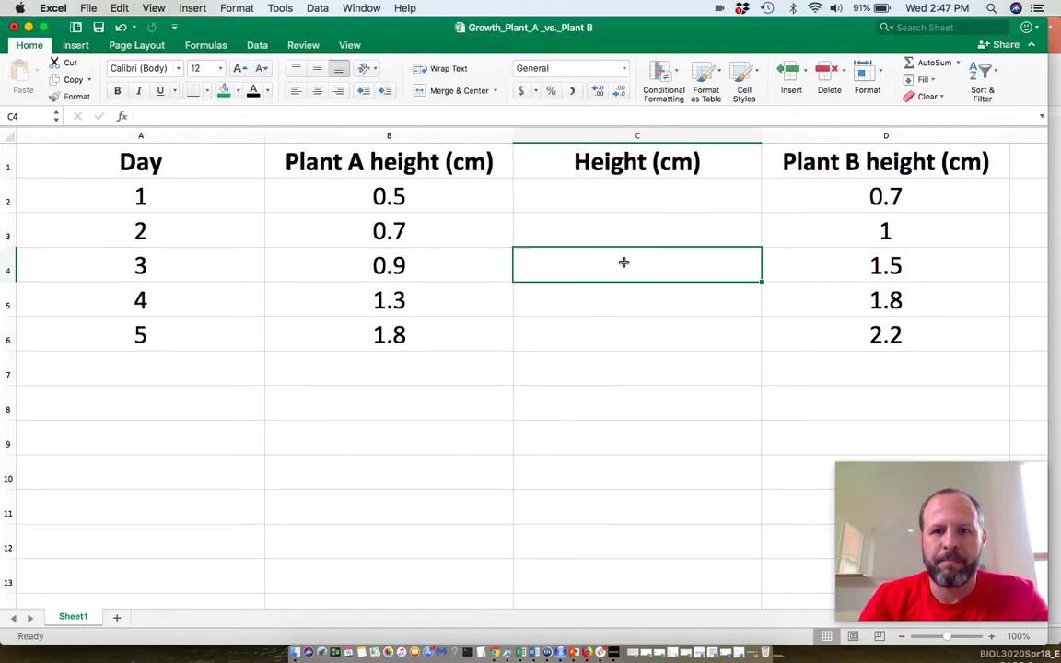
Step: Copy the five Plant A heights under Height (cm) and clear the original Plant A values
{"action": "left_click_drag", "start_coordinate": [430, 200], "coordinate": [420, 332]}
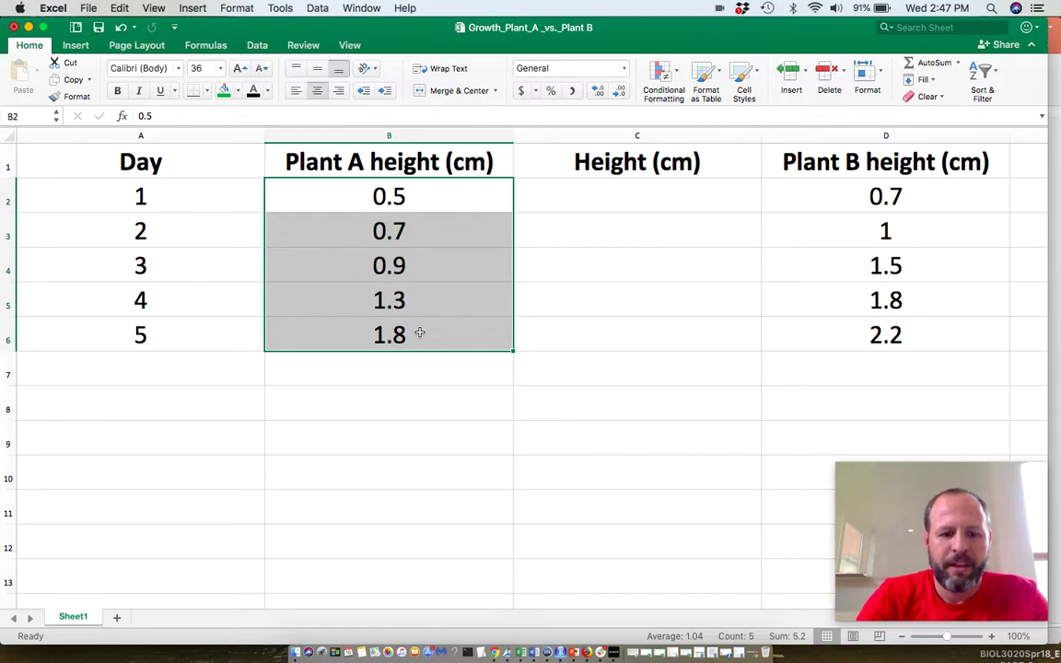
{"action": "key", "text": "super+c"}
{"action": "left_click", "coordinate": [605, 203]}
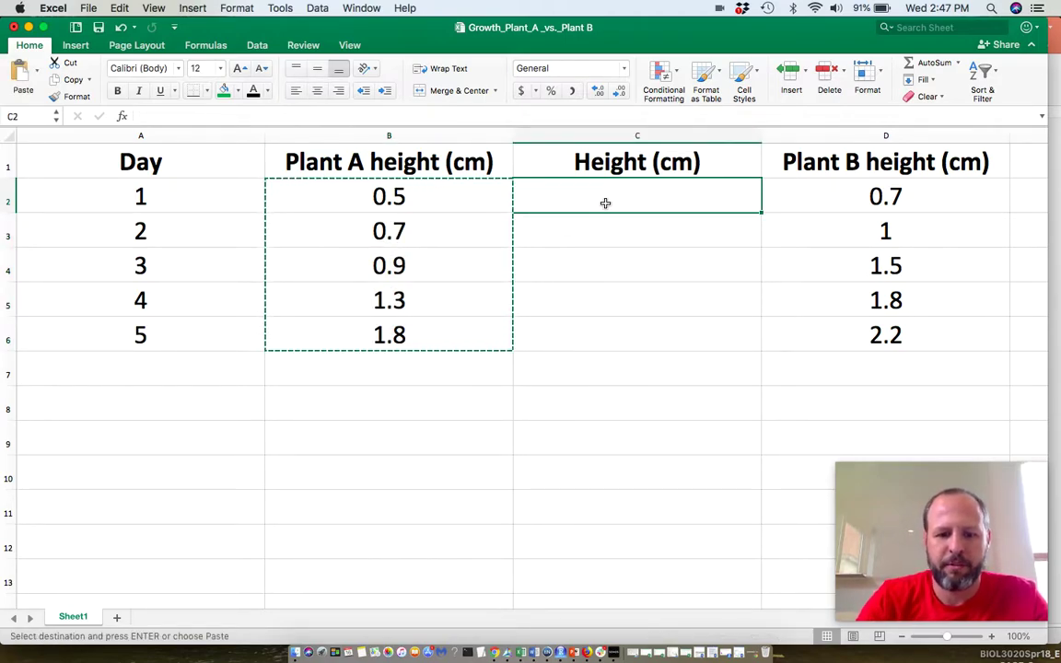
{"action": "key", "text": "super+v"}
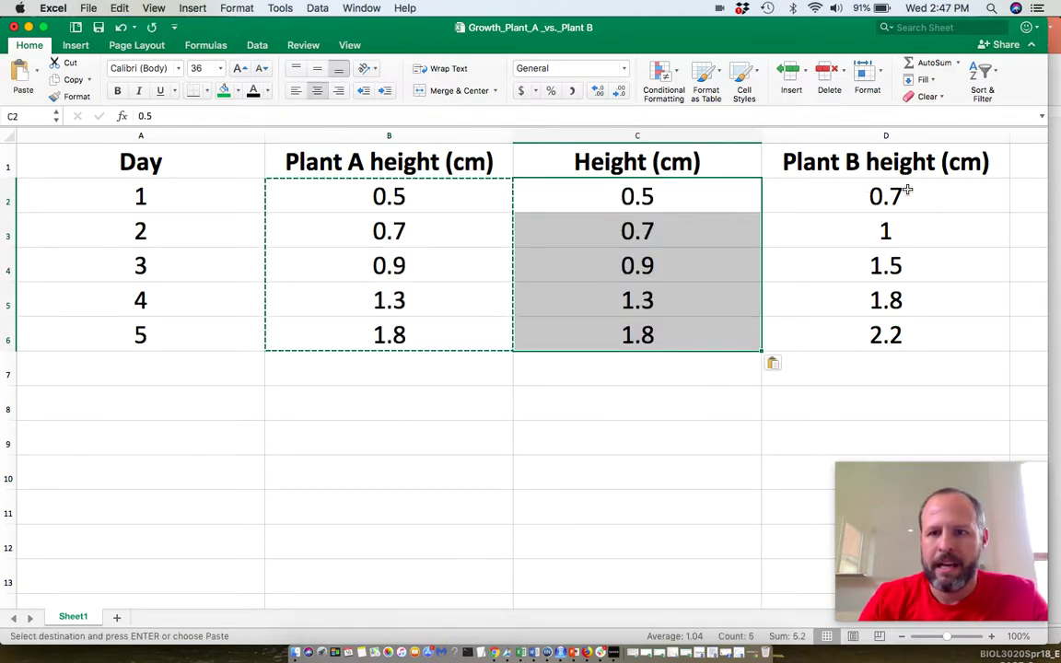
{"action": "left_click", "coordinate": [441, 197]}
{"action": "left_click_drag", "start_coordinate": [433, 197], "coordinate": [422, 319]}
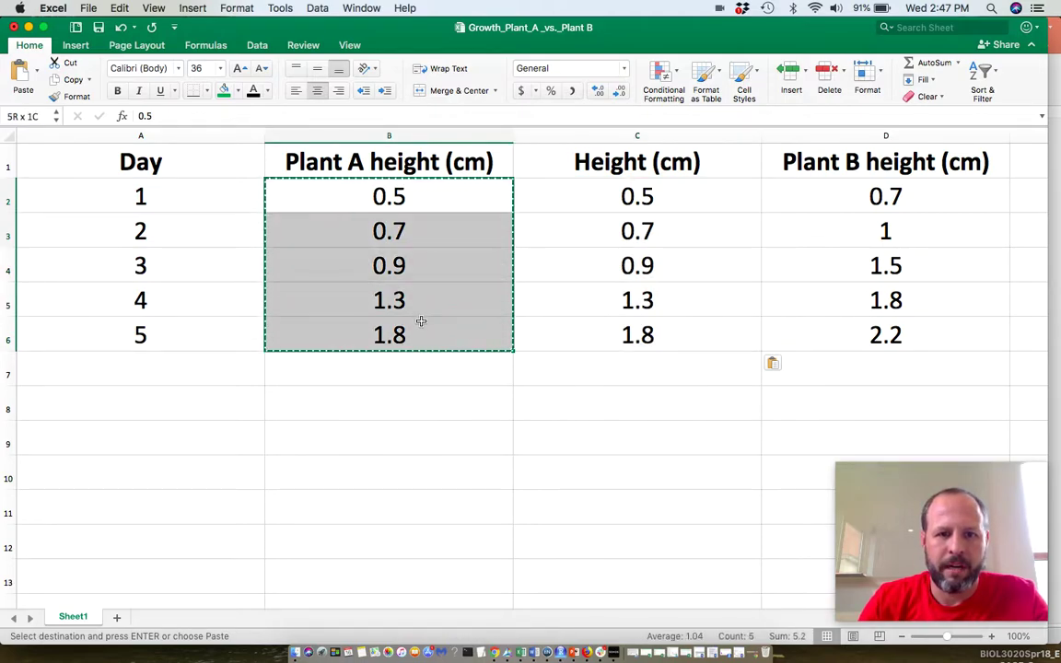
{"action": "key", "text": "Delete"}
{"action": "left_click", "coordinate": [664, 428]}
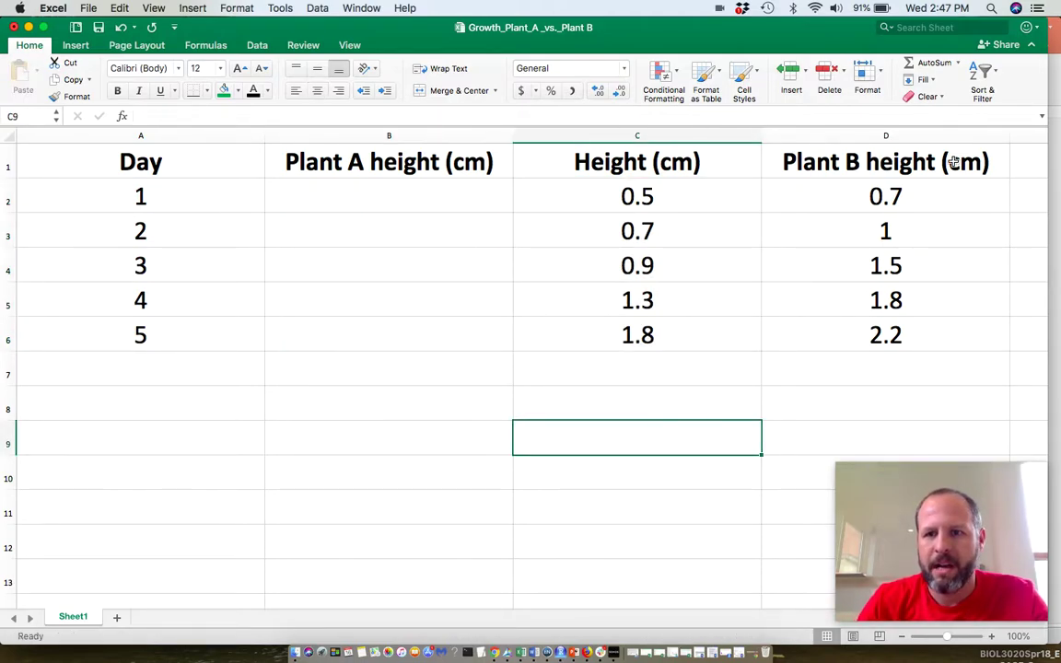
Step: Move the five Plant B heights below the Plant A heights and clear the old Plant B header
{"action": "left_click_drag", "start_coordinate": [924, 200], "coordinate": [915, 316]}
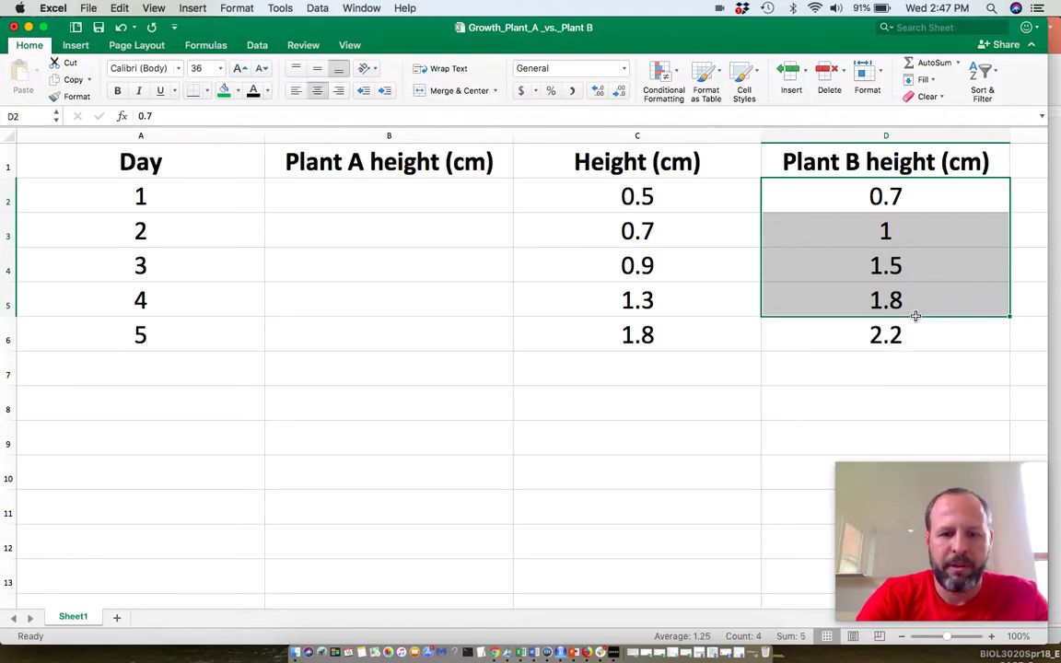
{"action": "left_click", "coordinate": [964, 334]}
{"action": "left_click_drag", "start_coordinate": [954, 197], "coordinate": [948, 323]}
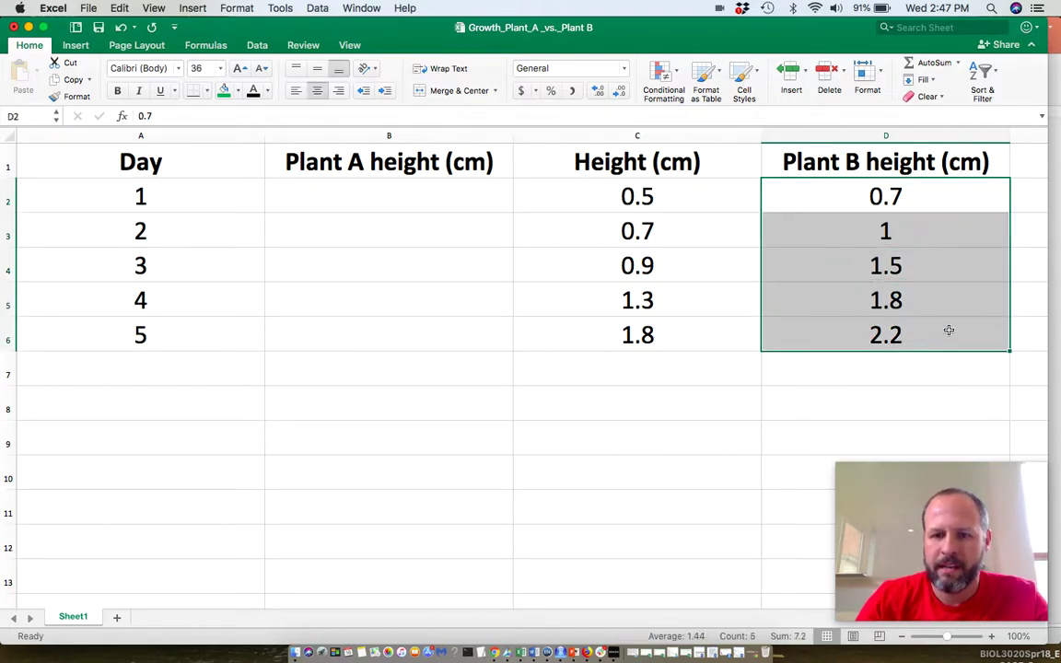
{"action": "key", "text": "super+c"}
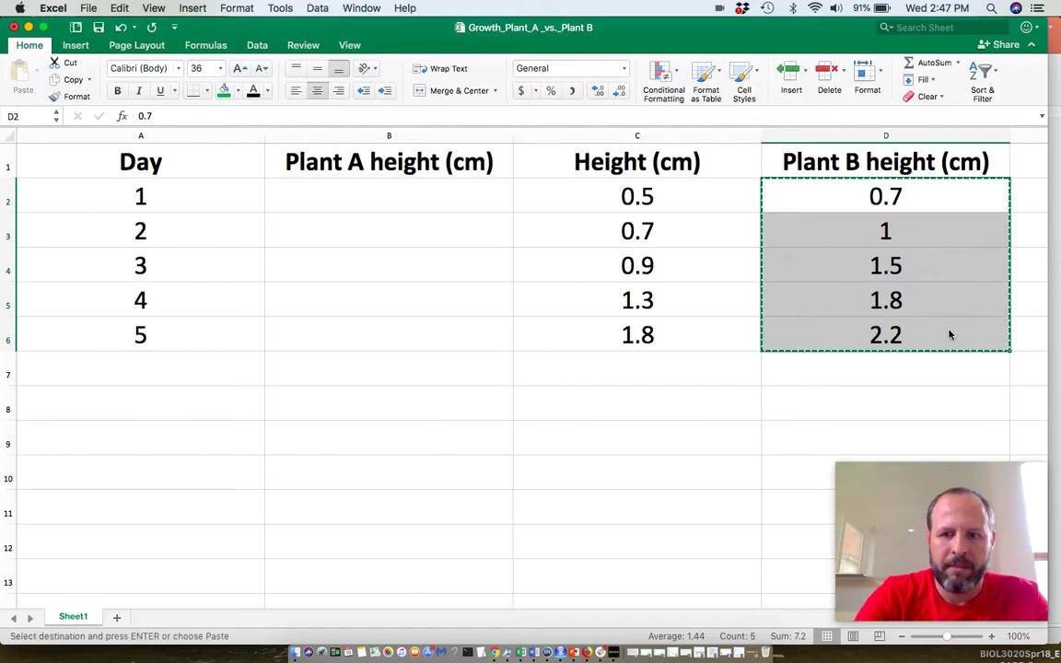
{"action": "left_click", "coordinate": [643, 369]}
{"action": "key", "text": "super+v"}
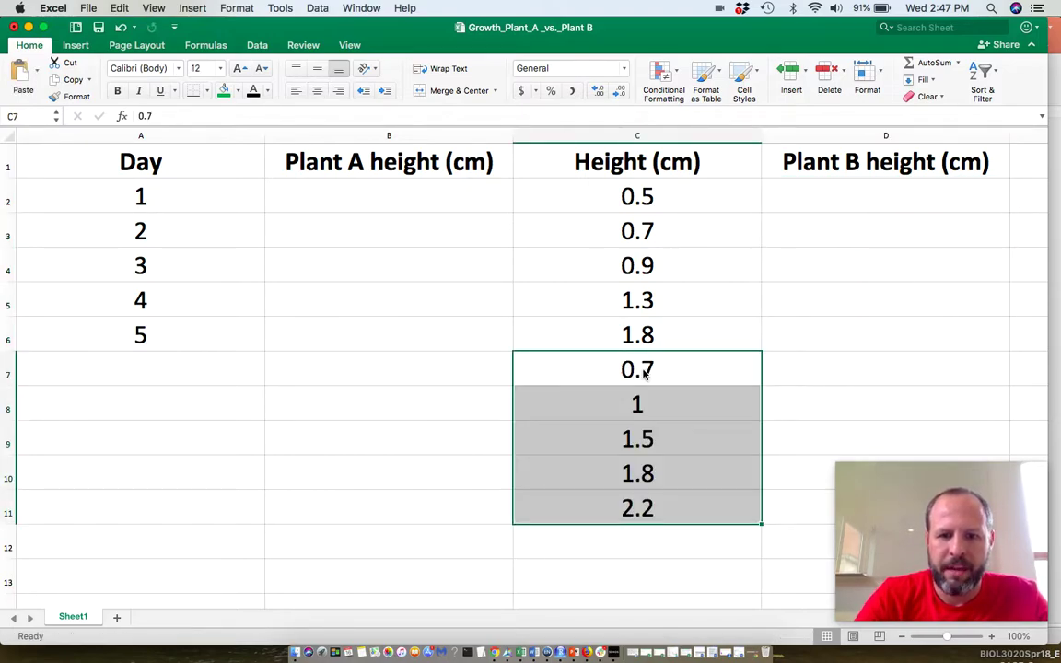
{"action": "left_click", "coordinate": [873, 168]}
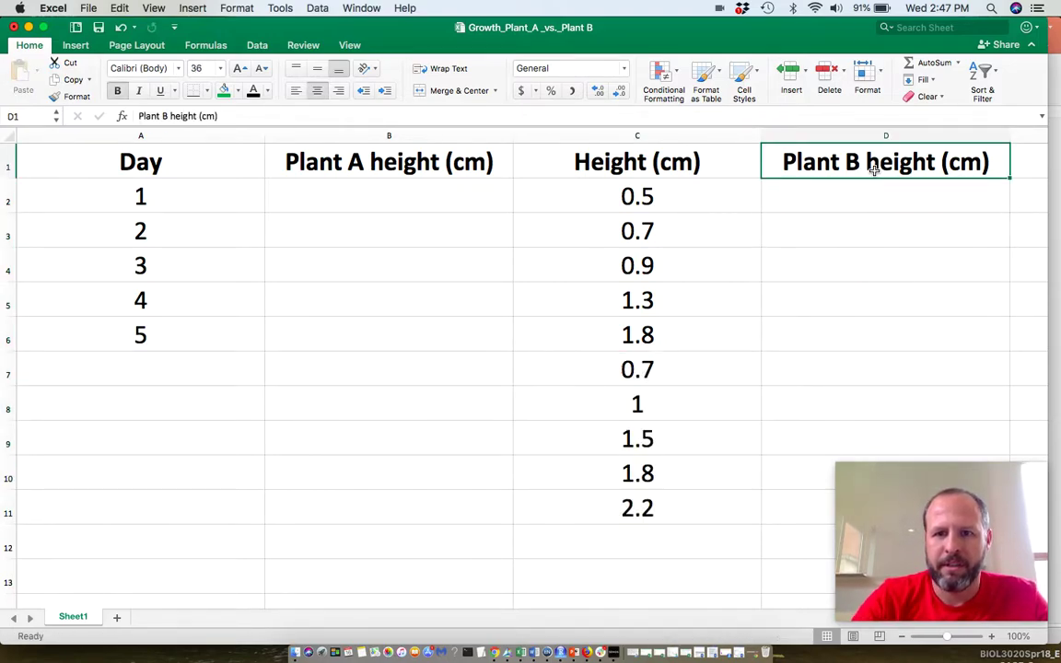
{"action": "key", "text": "BackSpace"}
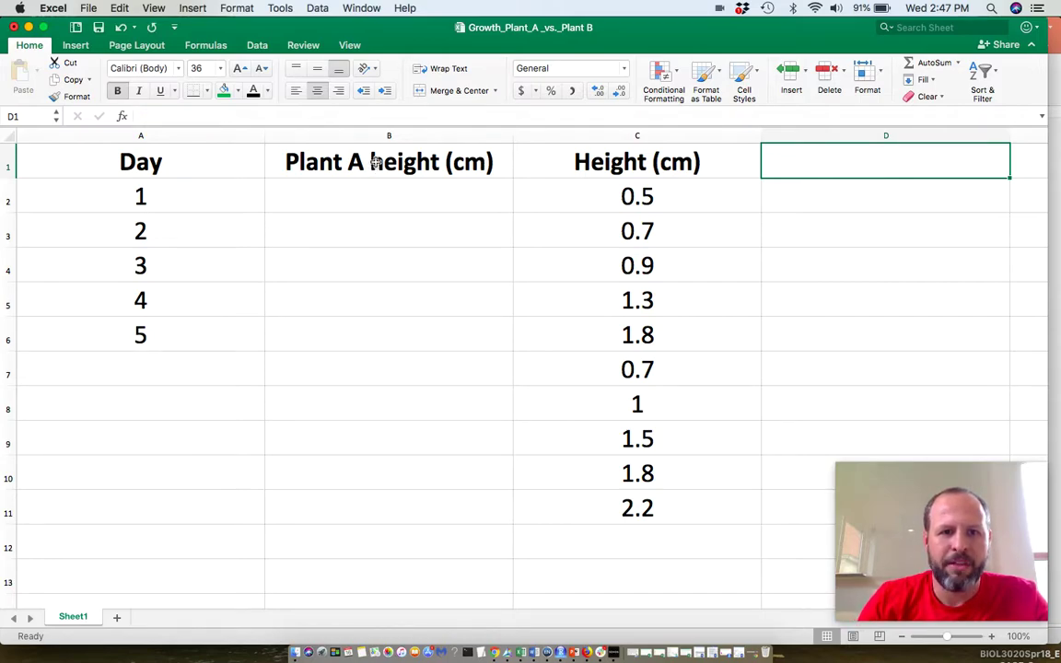
Step: Rename column B's header to 'Plant'
{"action": "left_click", "coordinate": [376, 162]}
{"action": "double_click", "coordinate": [491, 164]}
{"action": "key", "text": "BackSpace"}
{"action": "key", "text": "BackSpace"}
{"action": "key", "text": "BackSpace"}
{"action": "key", "text": "BackSpace"}
{"action": "key", "text": "BackSpace"}
{"action": "key", "text": "BackSpace"}
{"action": "key", "text": "BackSpace"}
{"action": "key", "text": "BackSpace"}
{"action": "key", "text": "BackSpace"}
{"action": "key", "text": "BackSpace"}
{"action": "key", "text": "BackSpace"}
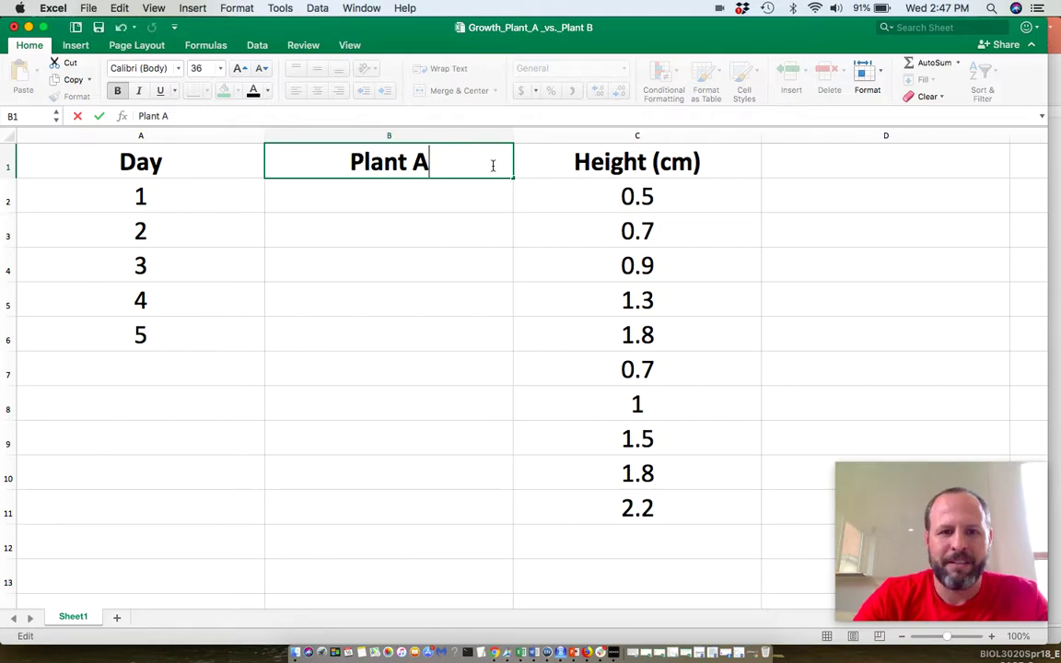
{"action": "key", "text": "BackSpace"}
{"action": "key", "text": "BackSpace"}
{"action": "left_click", "coordinate": [422, 204]}
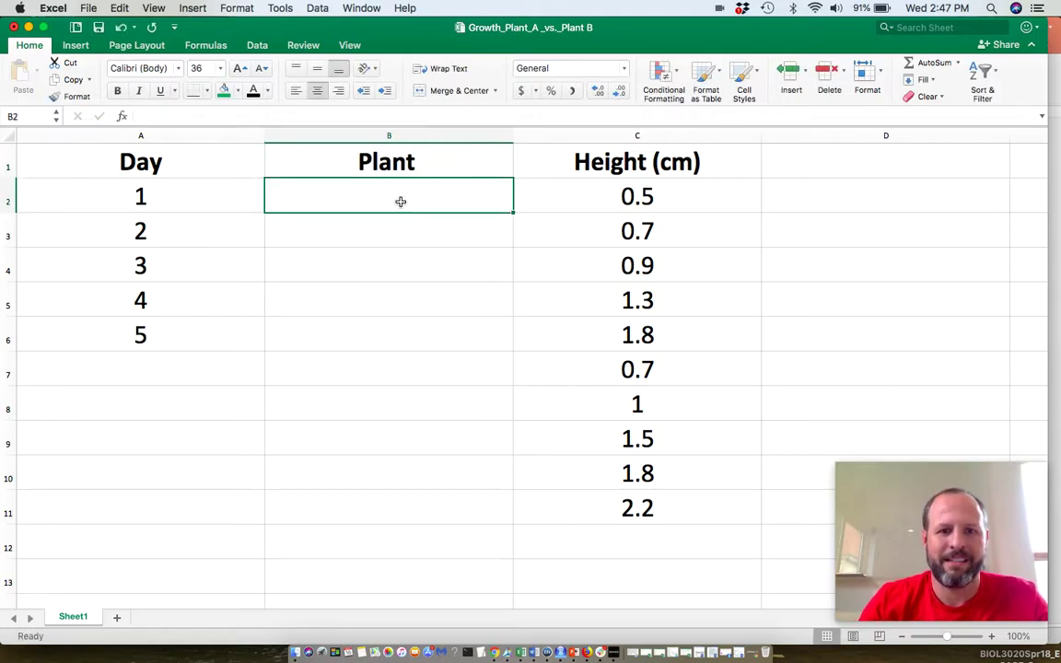
Step: Enter A in B2 and B3 and fill it down through B6
{"action": "type", "text": "A"}
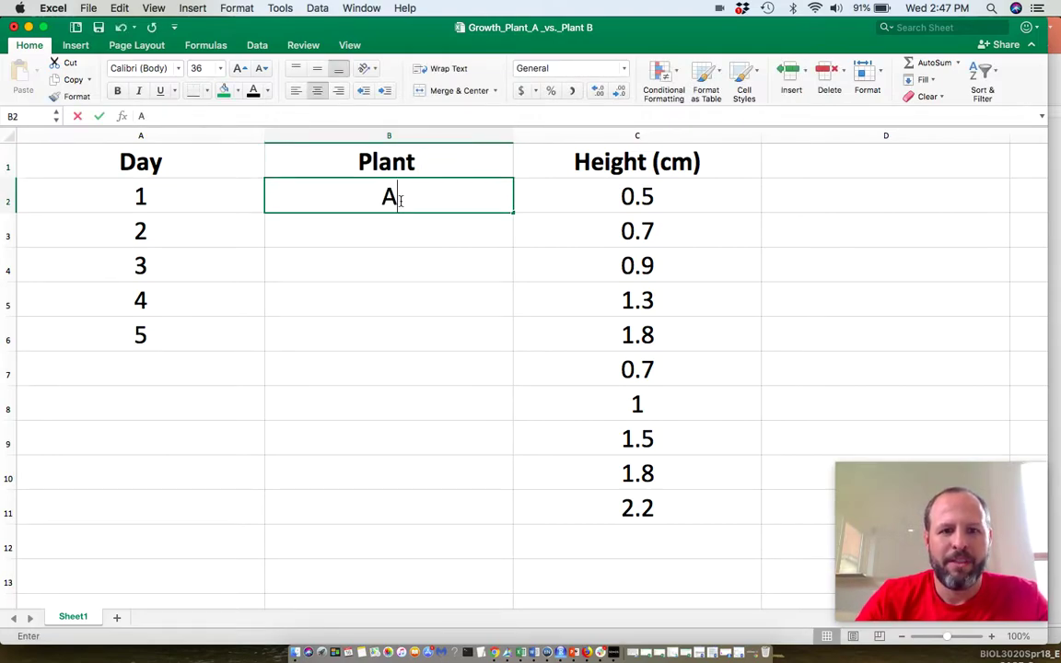
{"action": "left_click", "coordinate": [455, 239]}
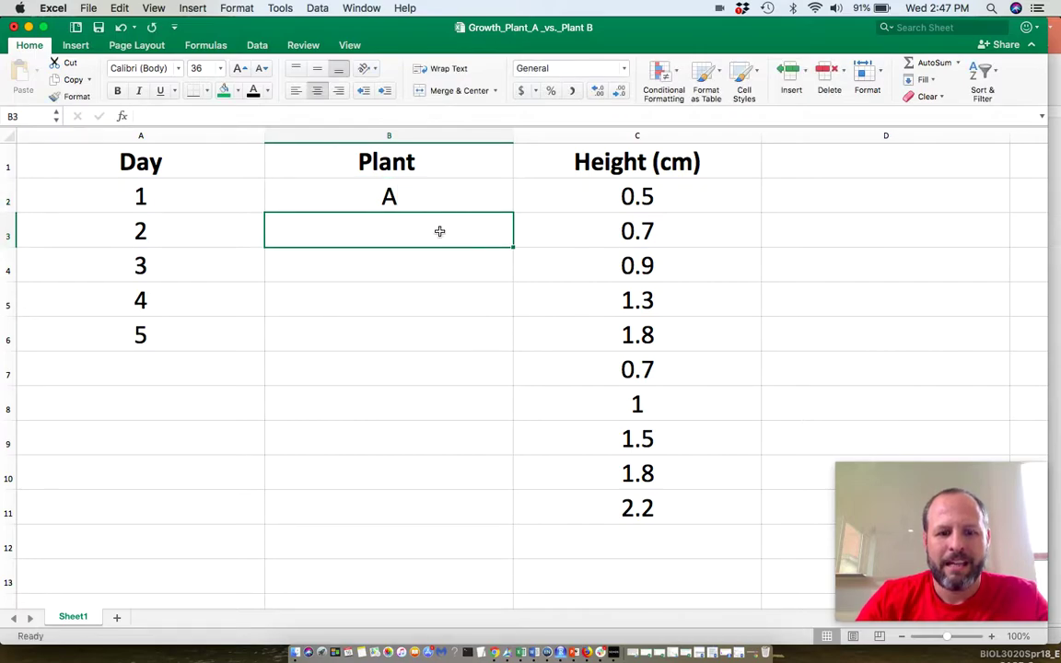
{"action": "type", "text": "A"}
{"action": "double_click", "coordinate": [450, 190]}
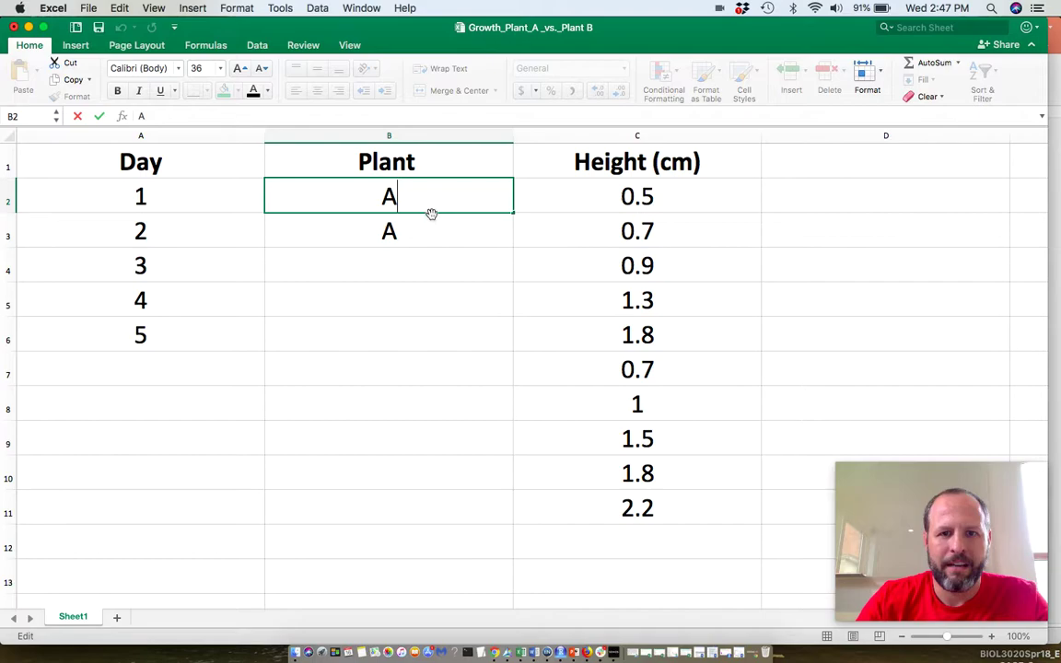
{"action": "left_click", "coordinate": [433, 225]}
{"action": "left_click_drag", "start_coordinate": [433, 203], "coordinate": [433, 237]}
{"action": "left_click_drag", "start_coordinate": [512, 247], "coordinate": [498, 343]}
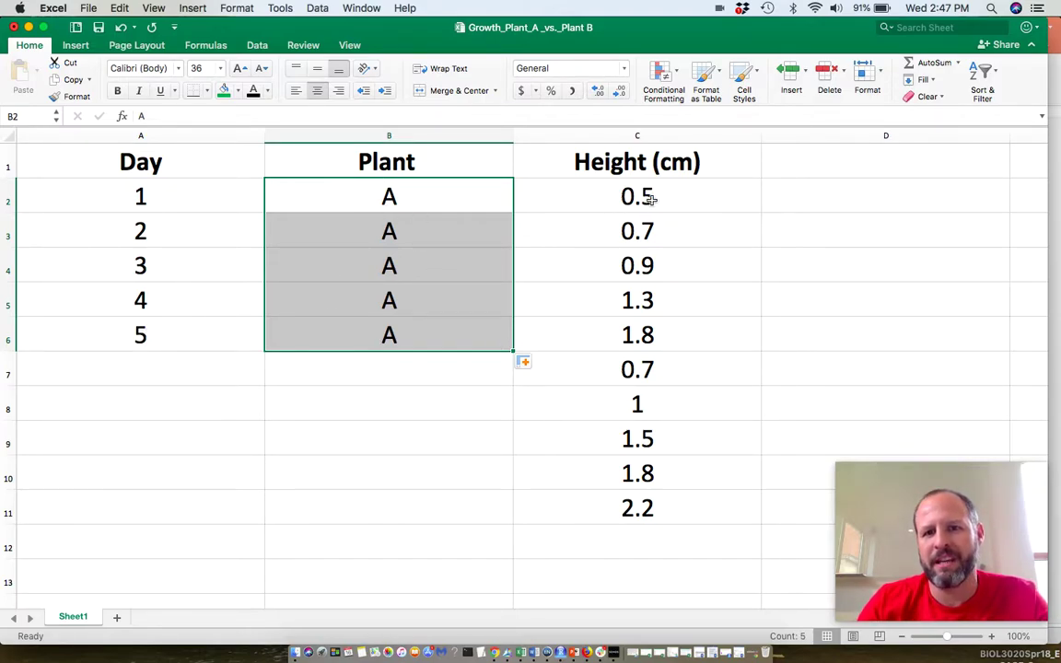
{"action": "left_click", "coordinate": [463, 429]}
Step: Enter B as the Plant label in cells B7 through B11
{"action": "left_click", "coordinate": [391, 361]}
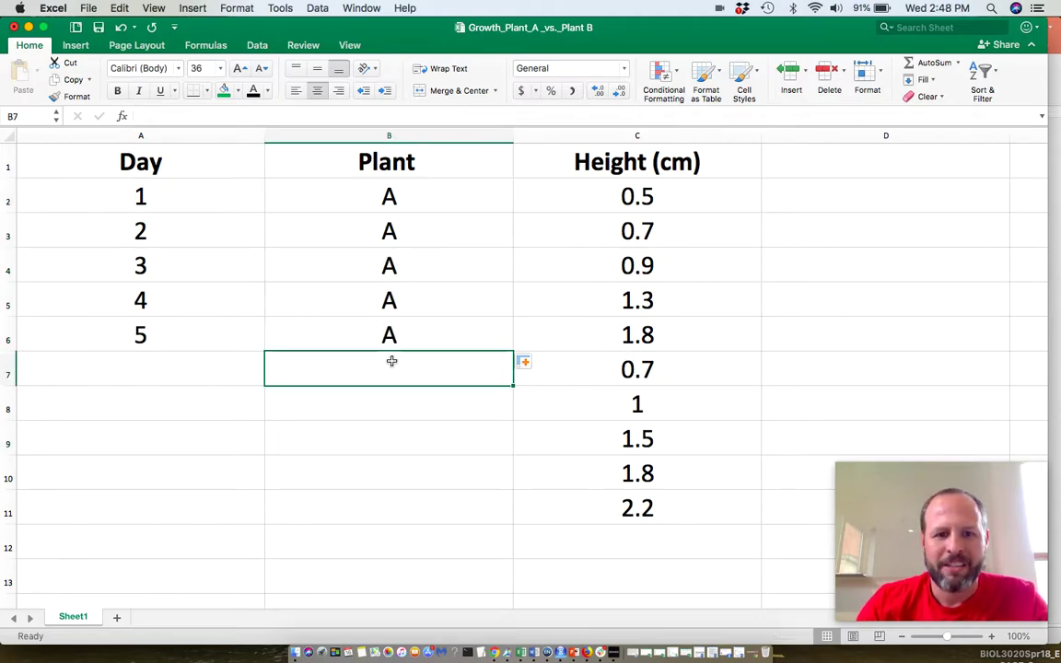
{"action": "type", "text": "B"}
{"action": "key", "text": "Return"}
{"action": "type", "text": "B"}
{"action": "key", "text": "Return"}
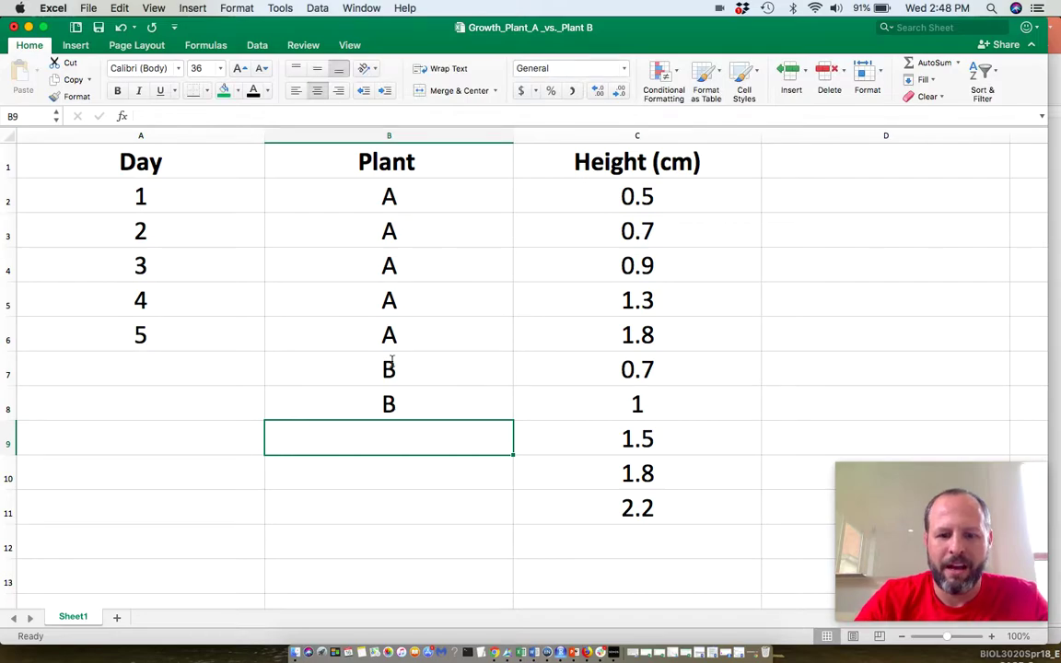
{"action": "type", "text": "B"}
{"action": "key", "text": "Return"}
{"action": "type", "text": "B"}
{"action": "key", "text": "Return"}
{"action": "type", "text": "B"}
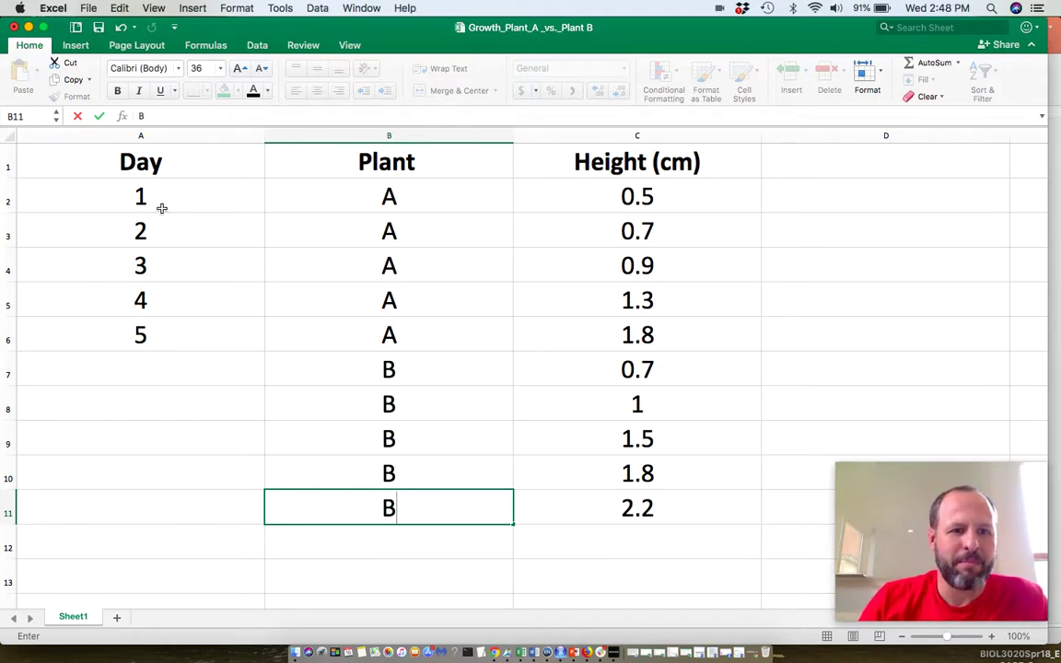
Step: Copy Days 1–5 from A2:A6 into A7:A11
{"action": "left_click_drag", "start_coordinate": [161, 208], "coordinate": [160, 330]}
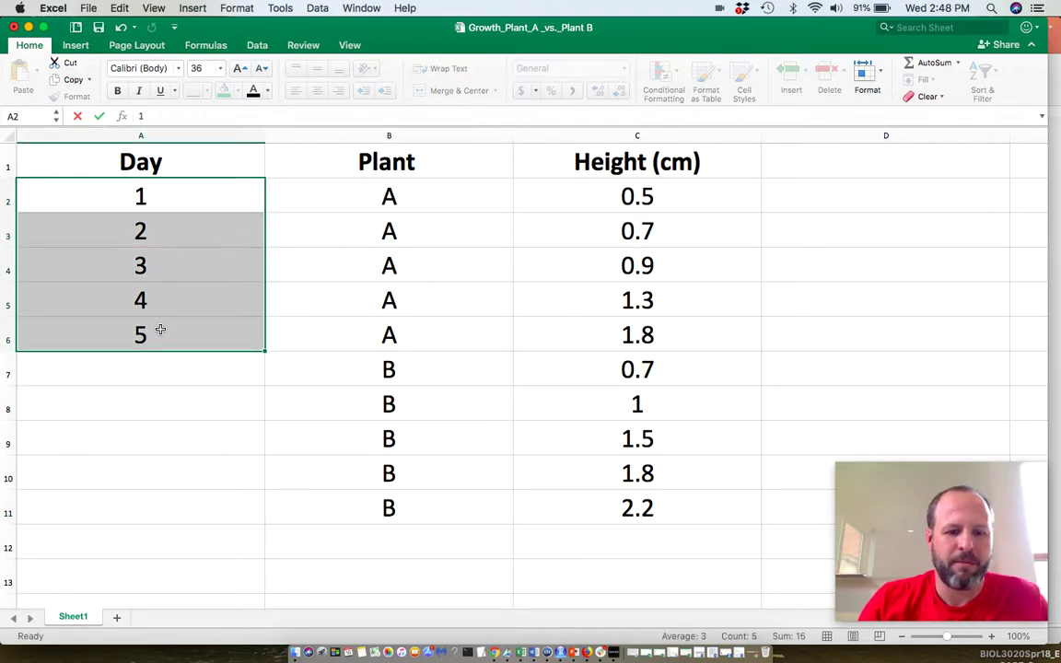
{"action": "key", "text": "super+c"}
{"action": "left_click", "coordinate": [155, 371]}
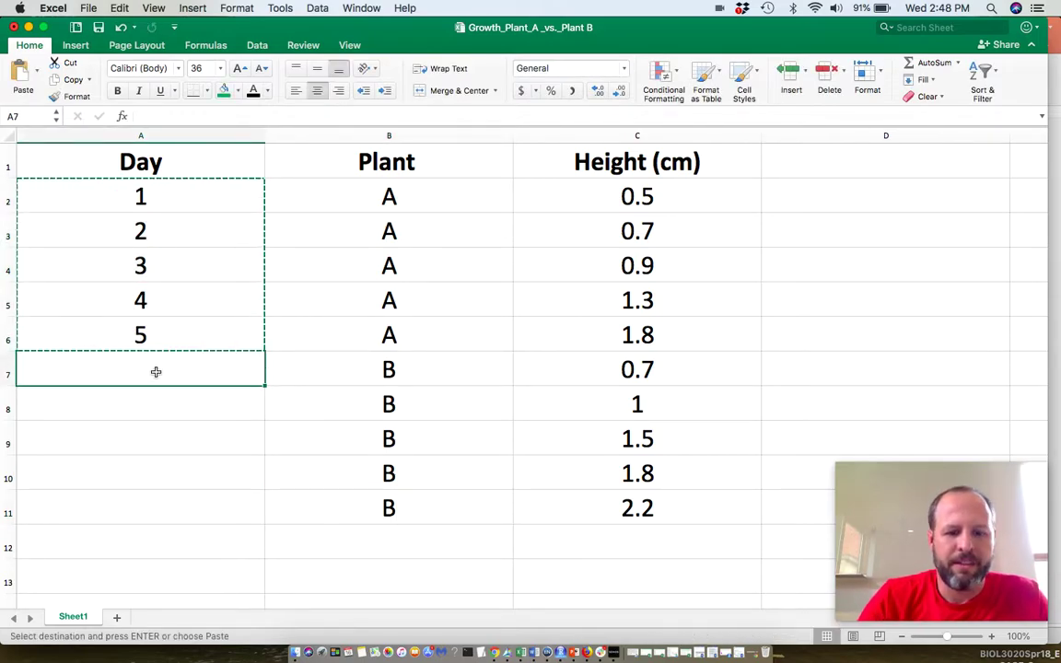
{"action": "key", "text": "super+v"}
{"action": "left_click", "coordinate": [813, 406]}
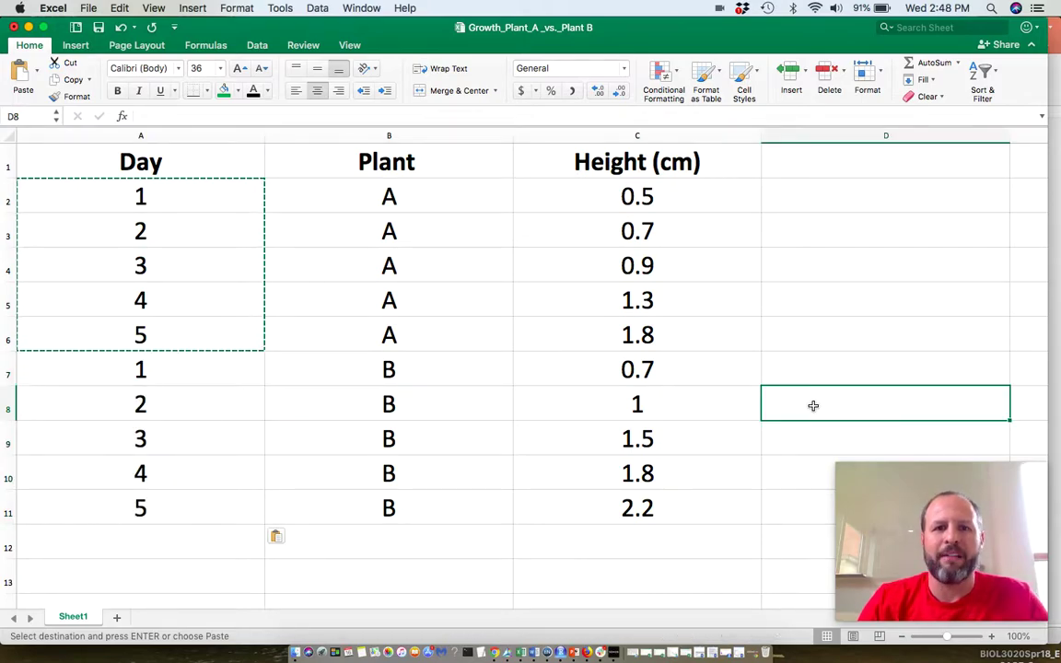
Step: Save the reshaped Day/Plant/Height spreadsheet
{"action": "left_click", "coordinate": [99, 29]}
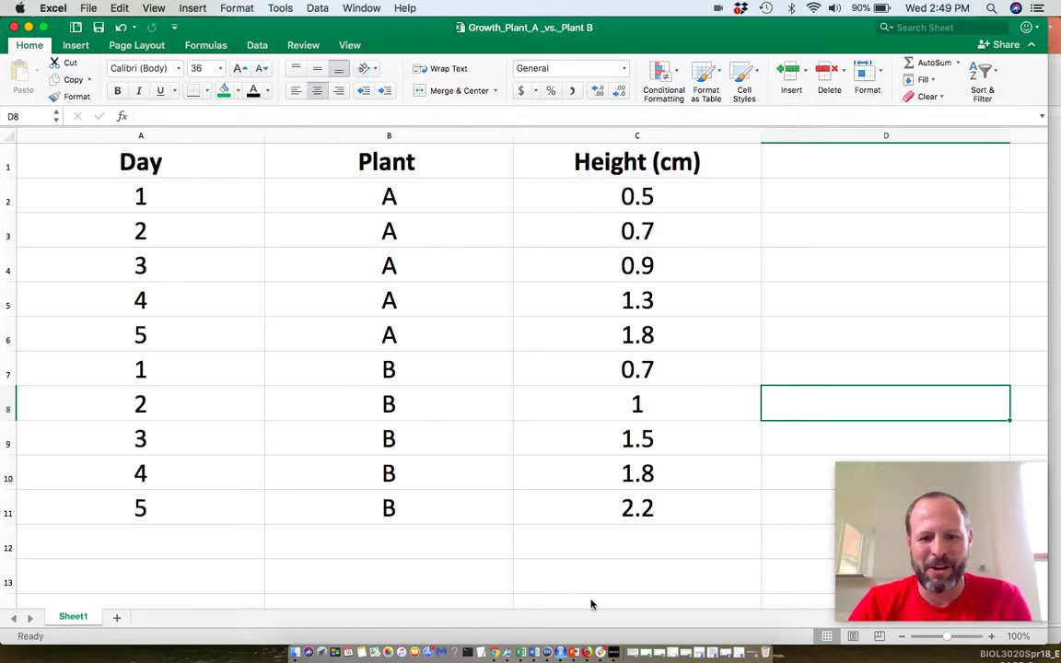
Step: Switch to Google Chrome showing the tidy-data blog post in Gmail
{"action": "left_click", "coordinate": [496, 654]}
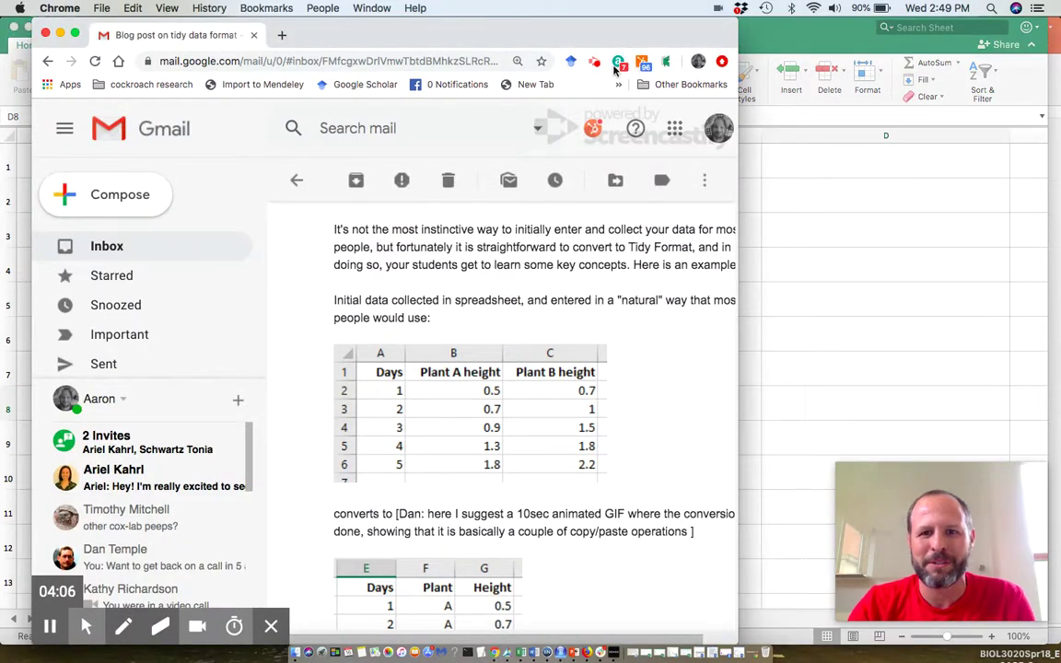